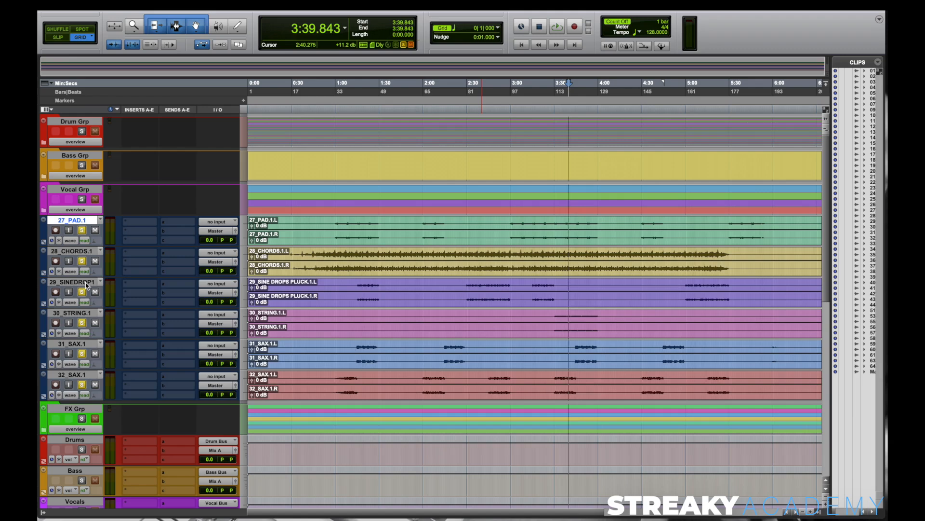
Step: Route the outputs of tracks 31_SAX.1 and 32_SAX.1 together to the stereo Inst 1 Bus
left_click(71, 345)
left_click(82, 376, "shift")
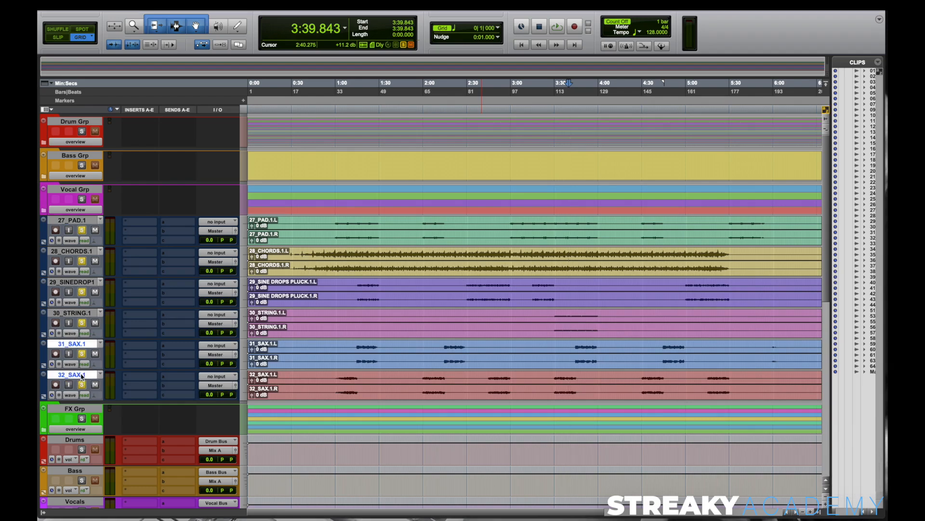
left_click(217, 354, "alt+shift")
mouse_move(223, 363)
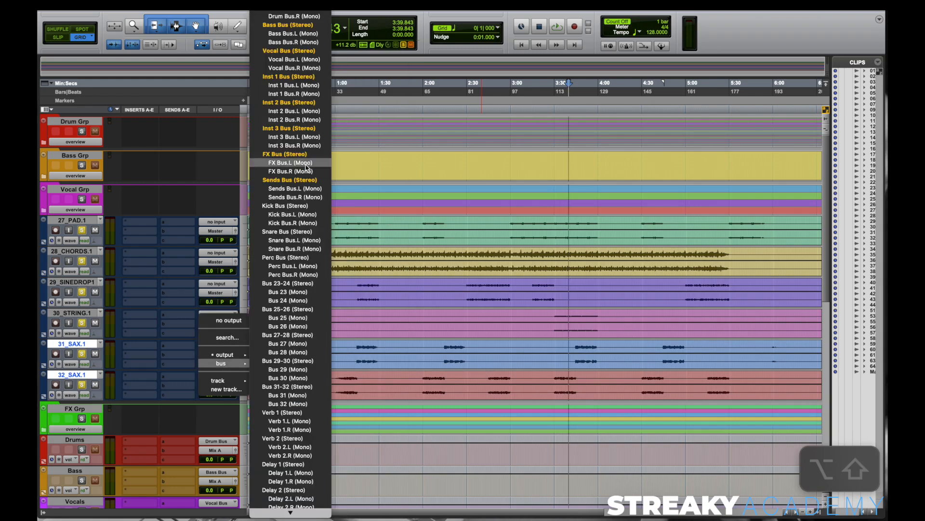
left_click(293, 76)
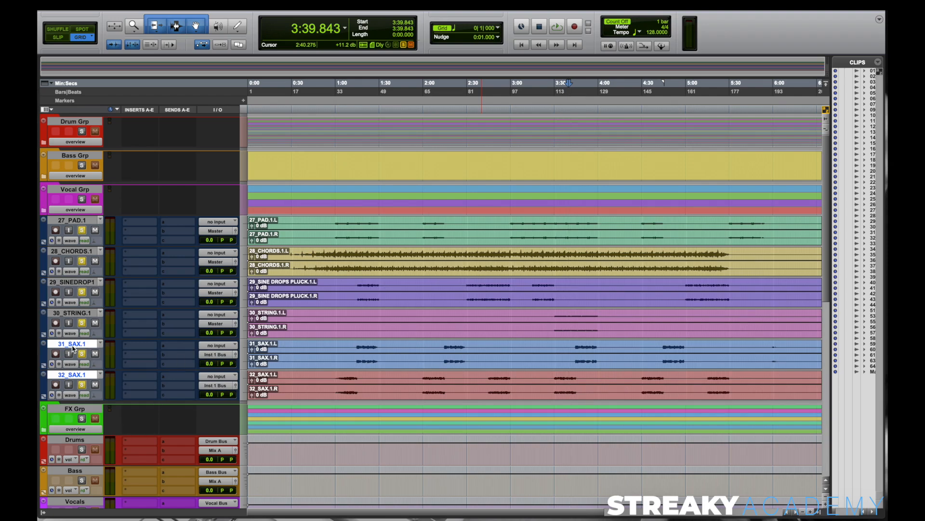
Step: Colour the two sax tracks teal green to match the Inst 1 track
double_click(45, 358)
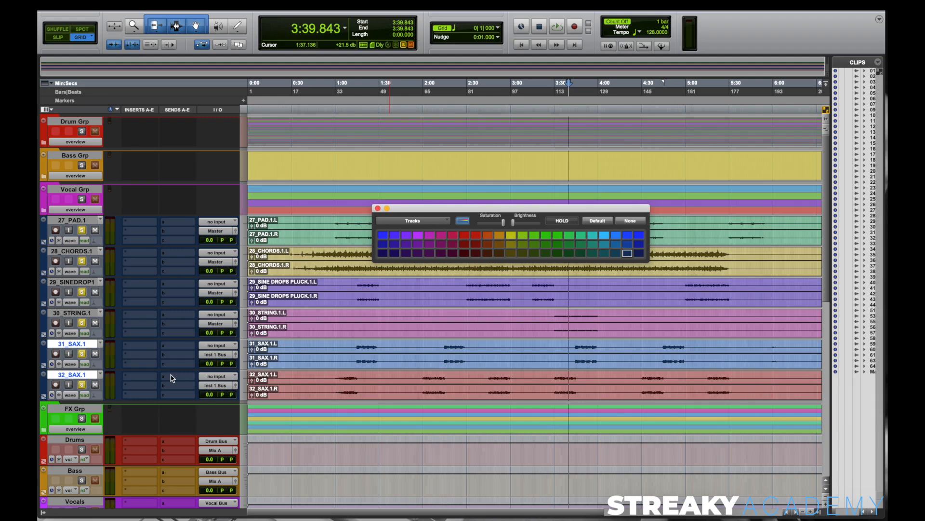
scroll(172, 379, "down", 10)
scroll(127, 326, "up", 9)
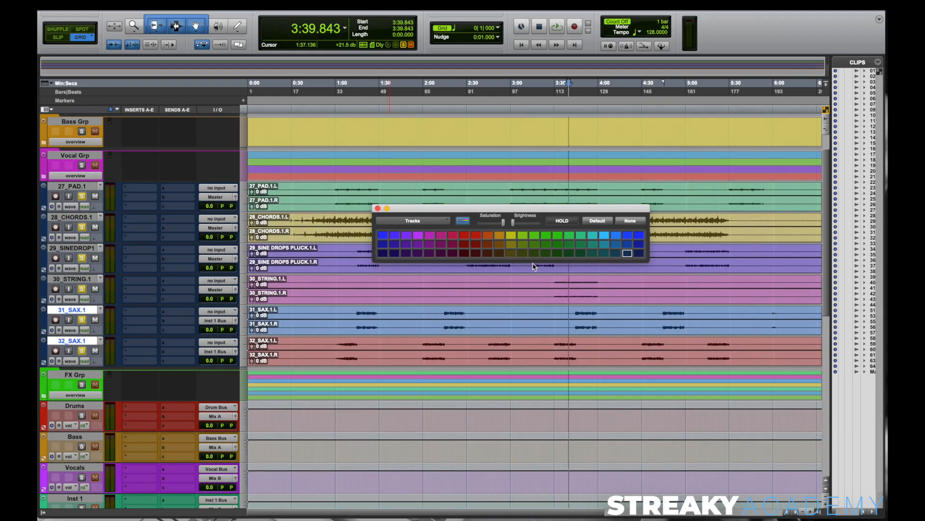
left_click(577, 237)
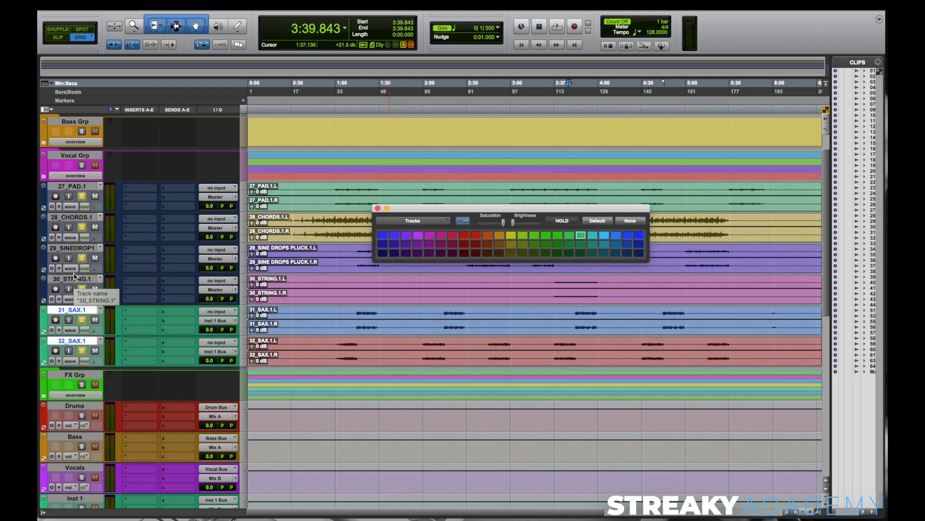
Step: Solo only the 27_PAD.1 track and play a short passage to hear it
left_click(77, 187)
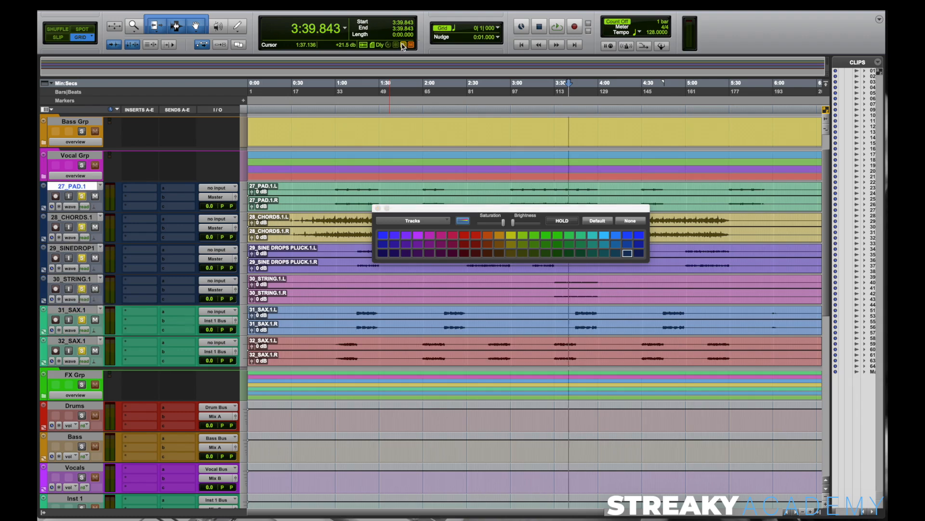
left_click(83, 197)
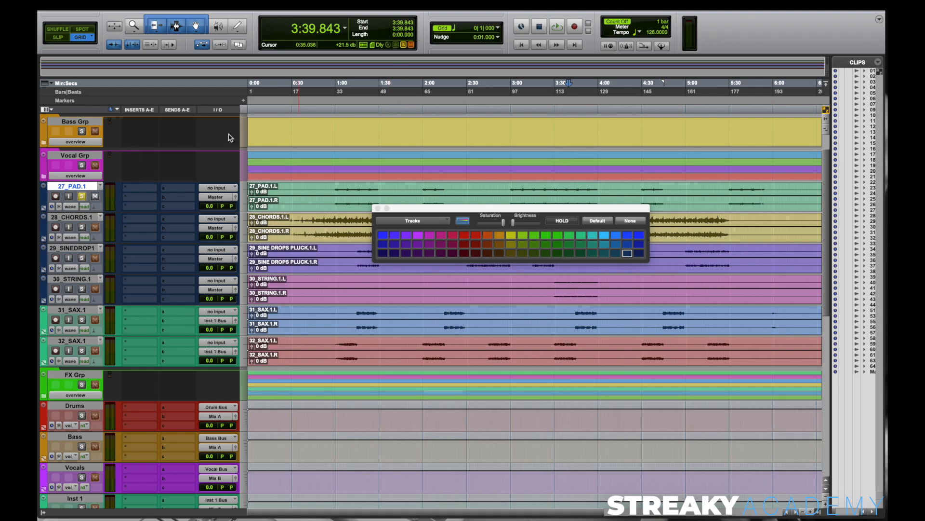
key("space")
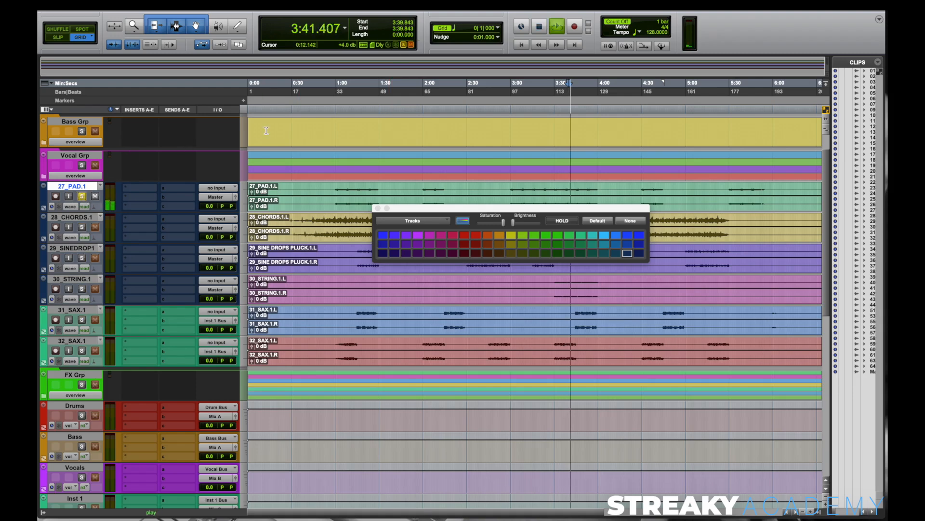
key("space")
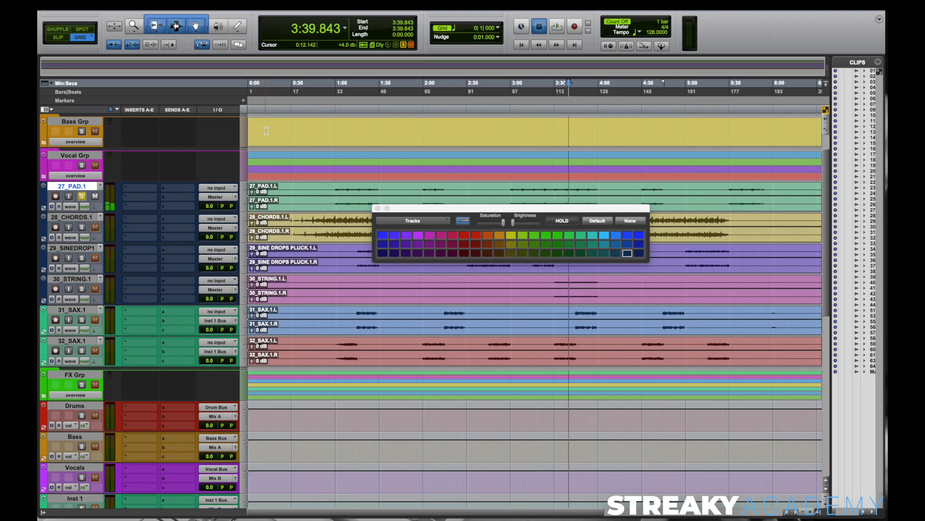
Step: Add 30_STRING.1 to the solo, move the colour palette off the clips, and play the pad and string together
left_click(82, 289)
left_click_drag(511, 209, 570, 409)
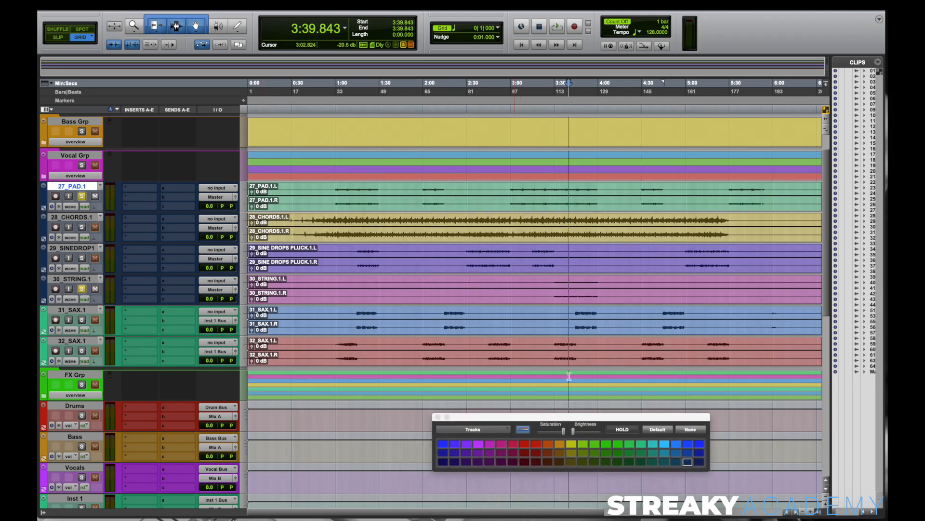
key("space")
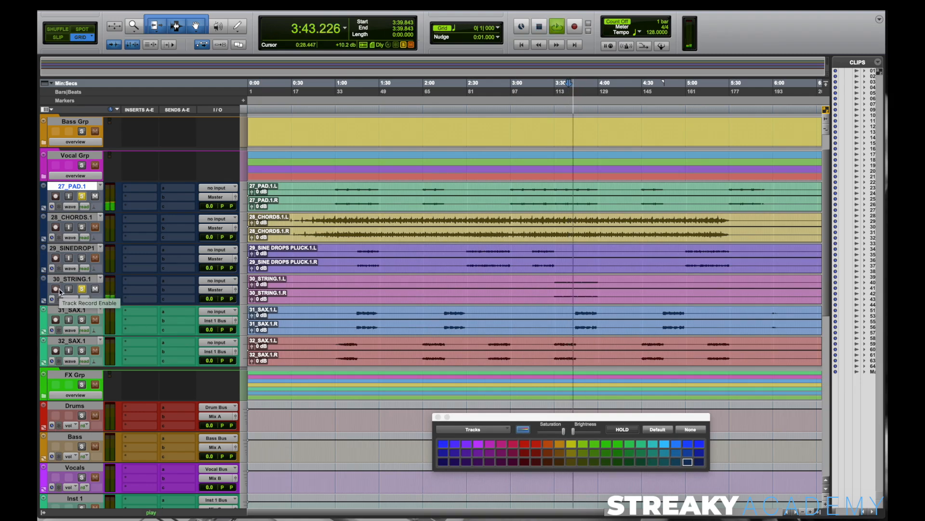
key("space")
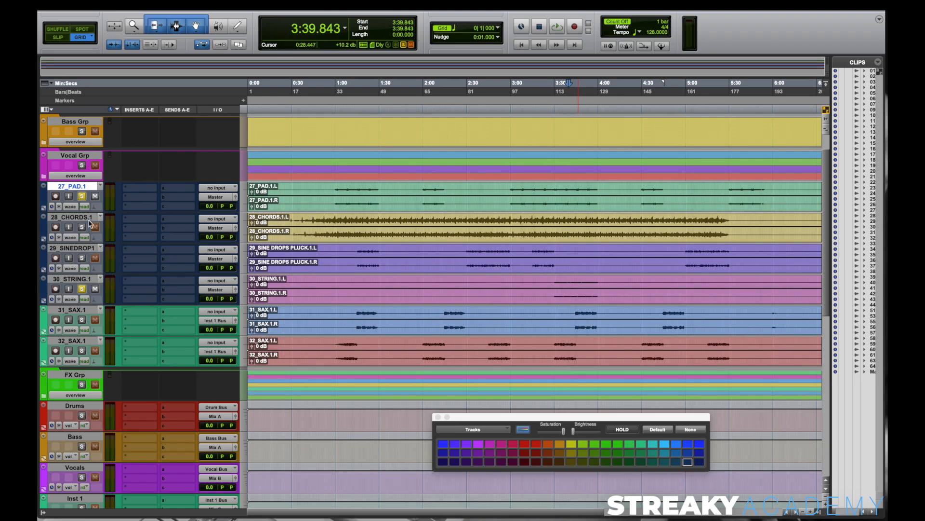
Step: Move 30_STRING.1 directly below 27_PAD.1 and route both tracks to the stereo Inst 2 Bus
left_click_drag(83, 280, 77, 205)
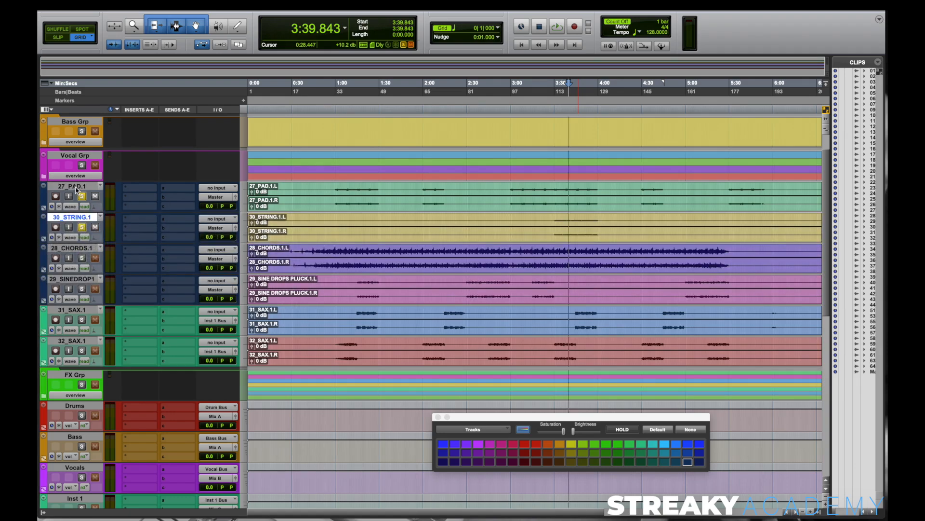
left_click(224, 198, "alt+shift")
mouse_move(231, 208)
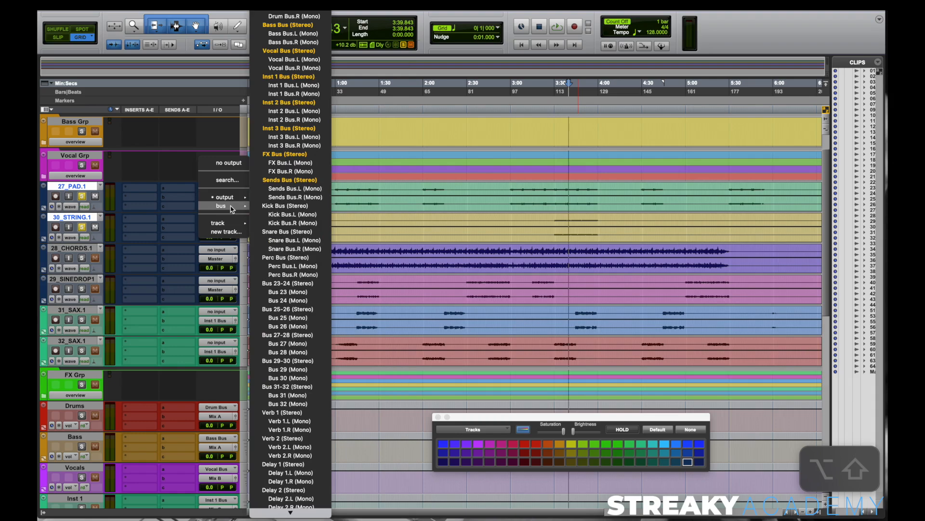
left_click(296, 103)
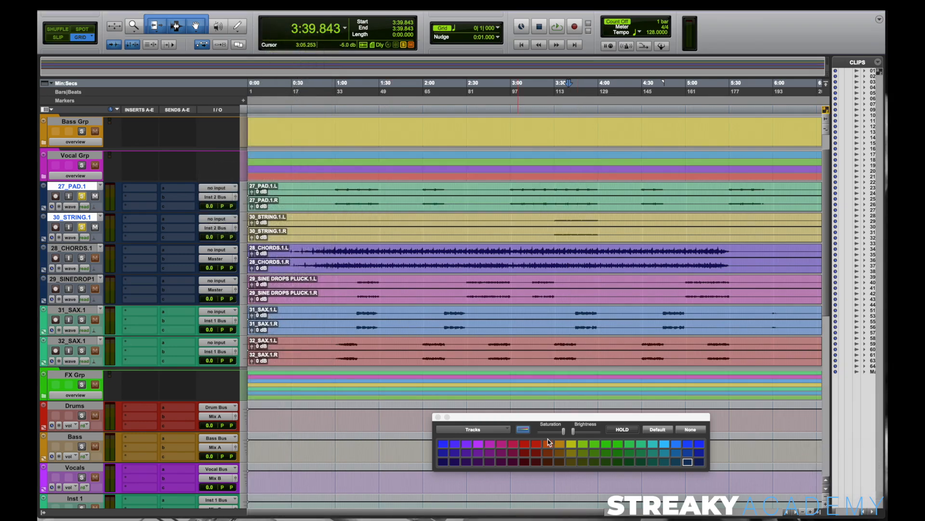
Step: Colour the pad and string tracks light blue and move them below the two sax tracks
left_click(665, 443)
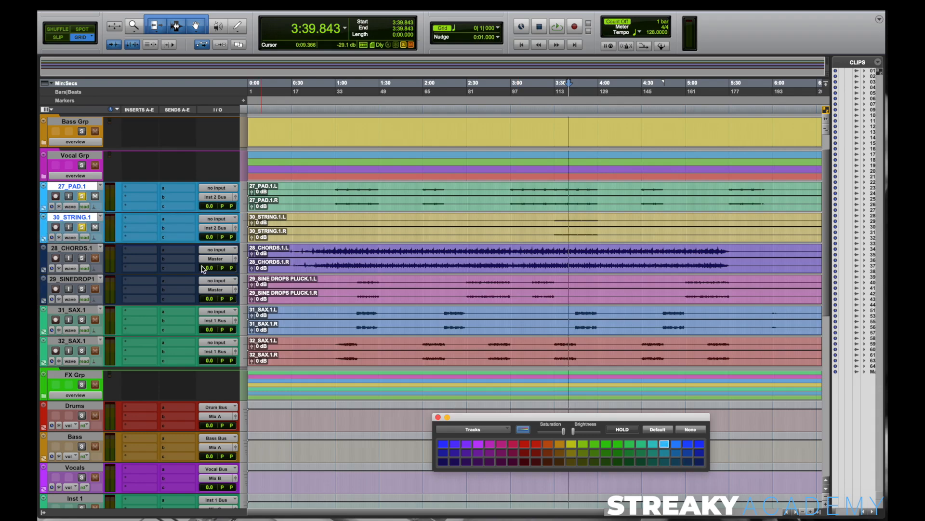
left_click_drag(84, 190, 88, 358)
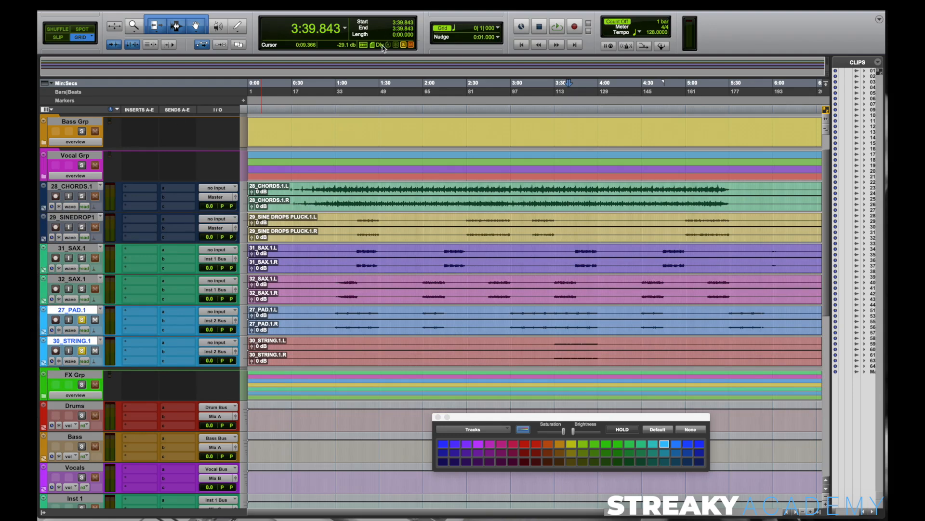
Step: Solo only 28_CHORDS.1 and 29_SINEDROP1 and listen to them playing from about 2:29
key("shift+s")
left_click(82, 196)
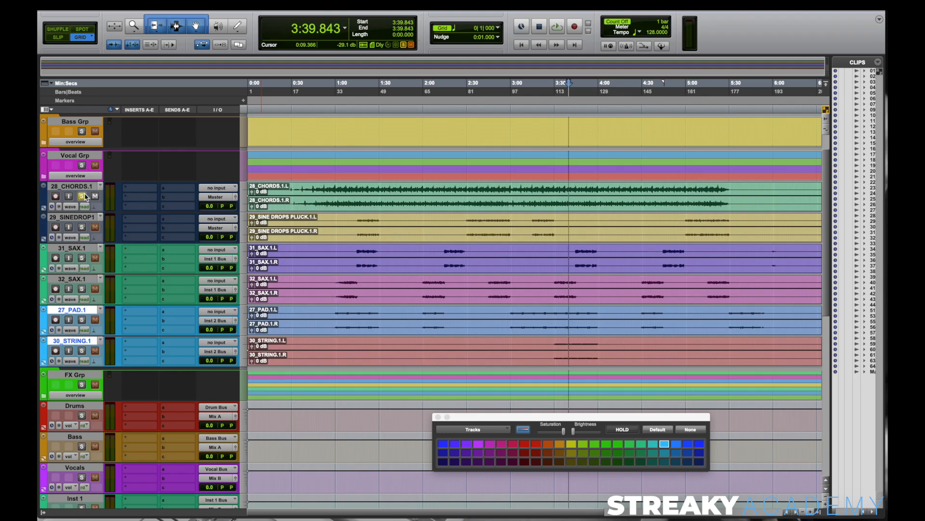
left_click(82, 227)
key("space")
left_click(495, 154)
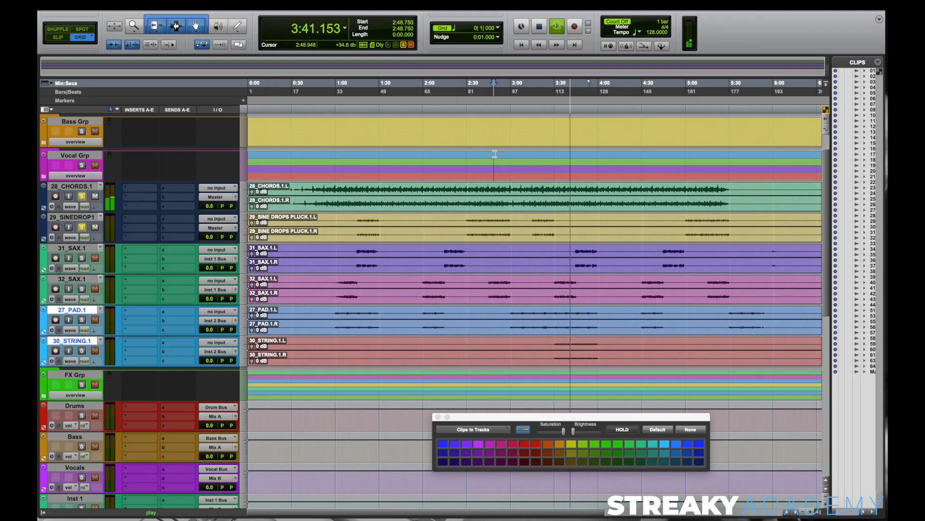
left_click(466, 111)
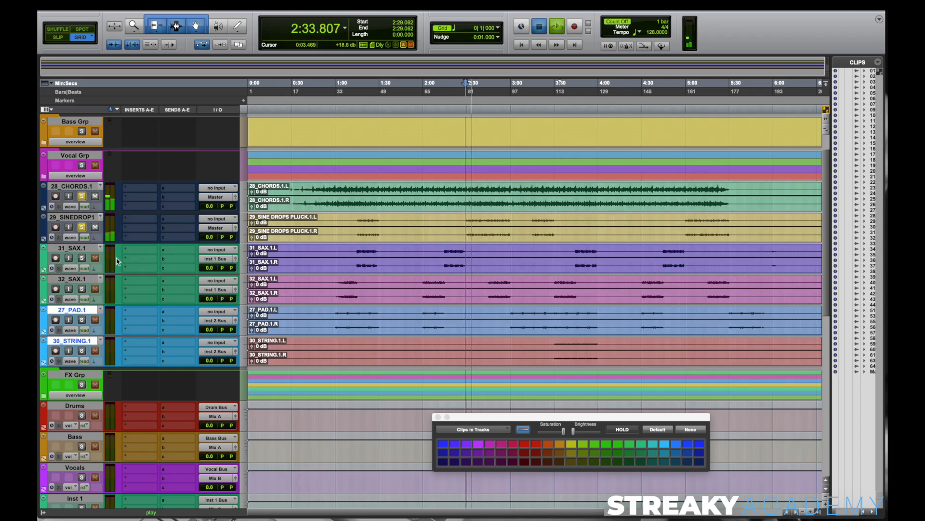
key("space")
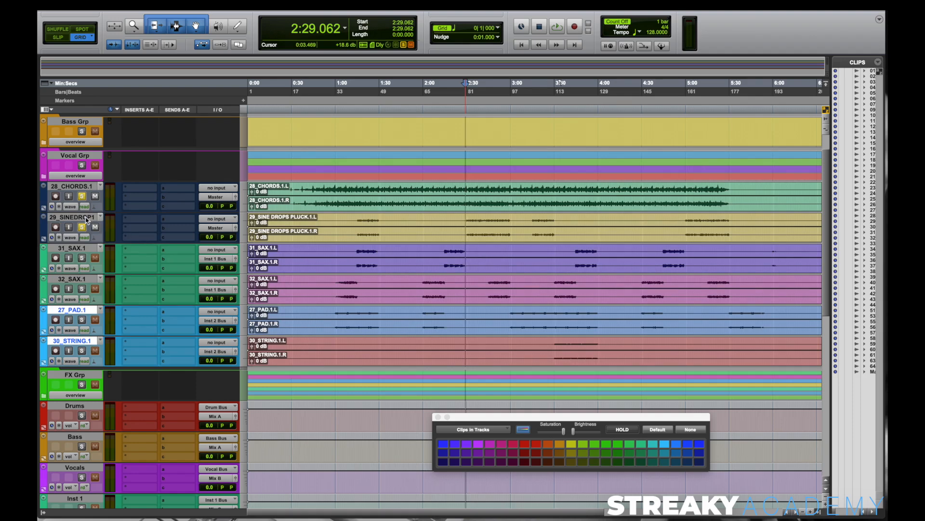
Step: Select 28_CHORDS.1 and 29_SINEDROP1 and colour both tracks bright blue
left_click(86, 186)
left_click(83, 217, "shift")
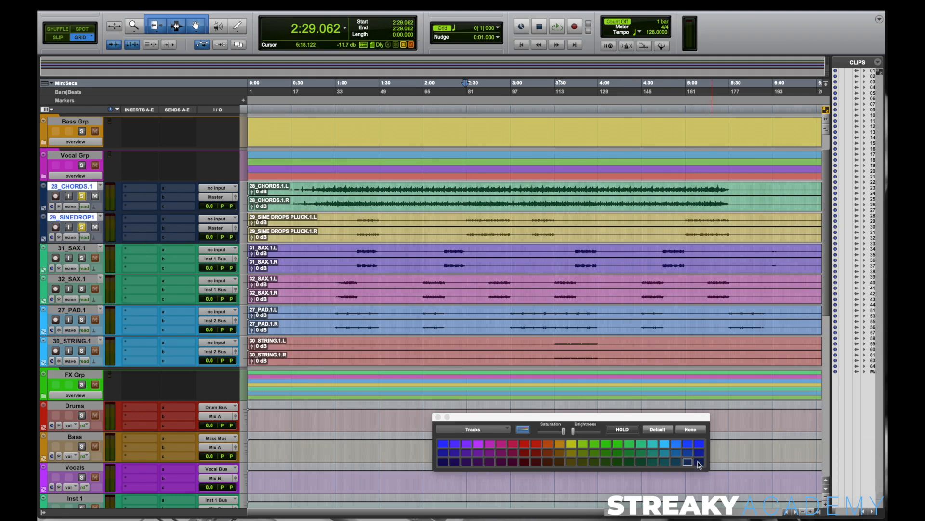
left_click(688, 443)
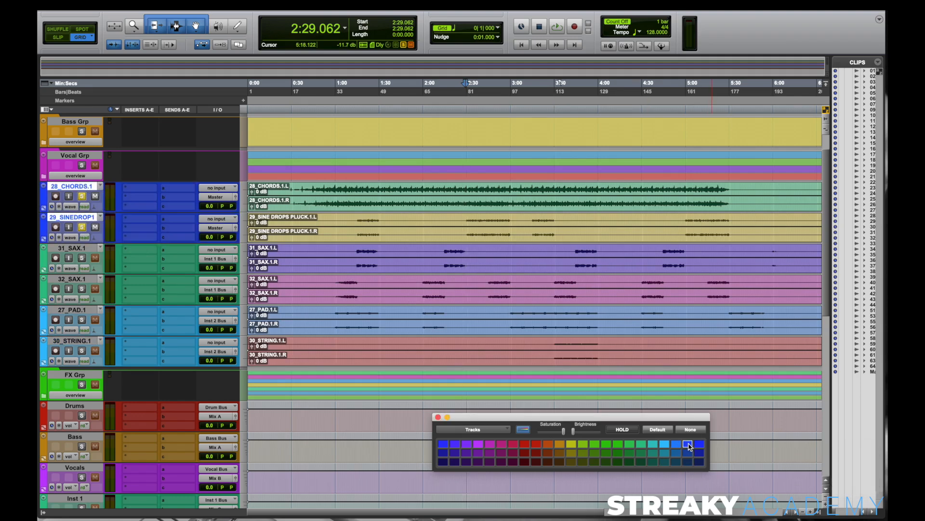
Step: Route the chords and sine drop tracks to the stereo Inst 3 Bus and move them below 30_STRING.1
left_click(231, 206, "alt+shift")
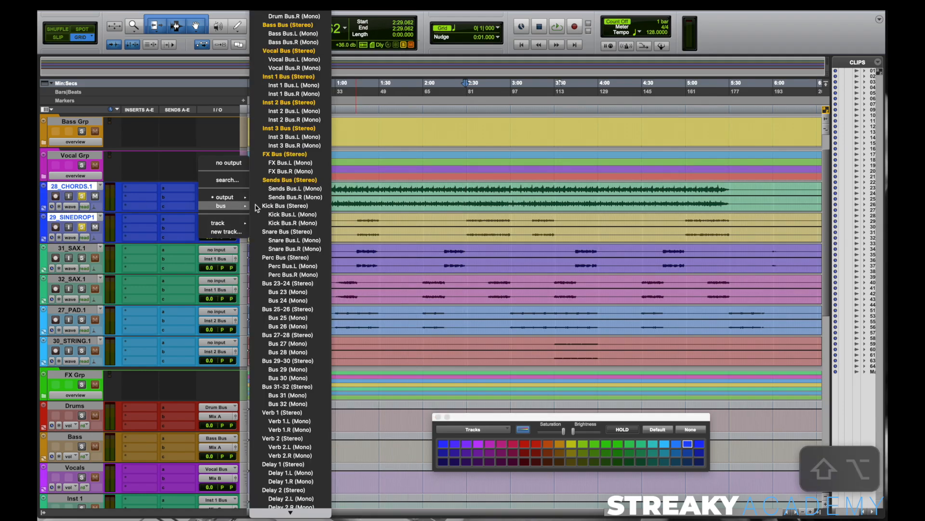
left_click(302, 128, "alt+shift")
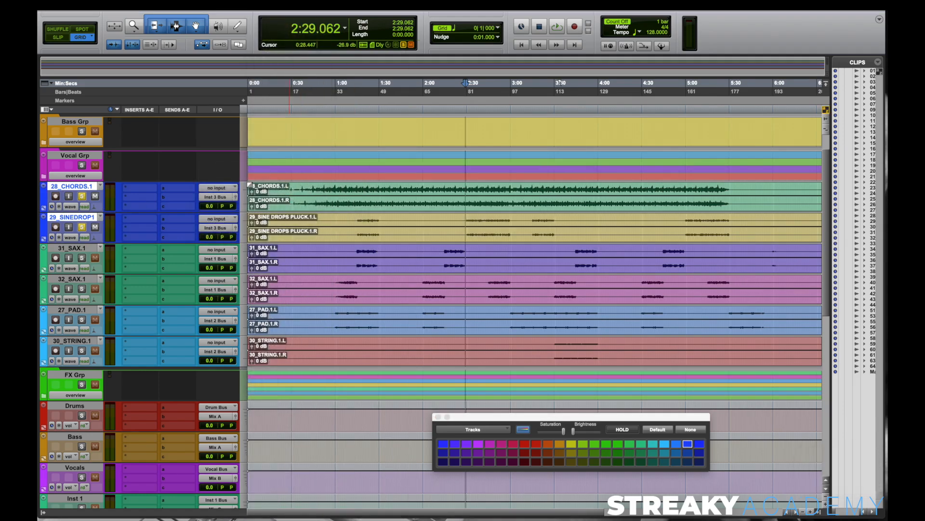
left_click_drag(70, 187, 69, 369)
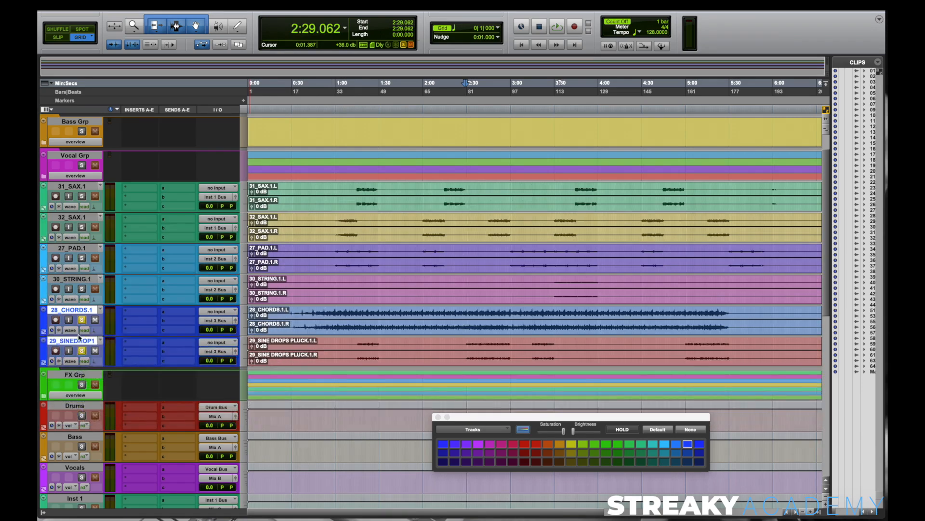
Step: Move all six instrument tracks, from 31_SAX.1 to 29_SINEDROP1, into a new basic folder named Inst Grp
left_click(71, 192)
left_click(76, 341, "shift")
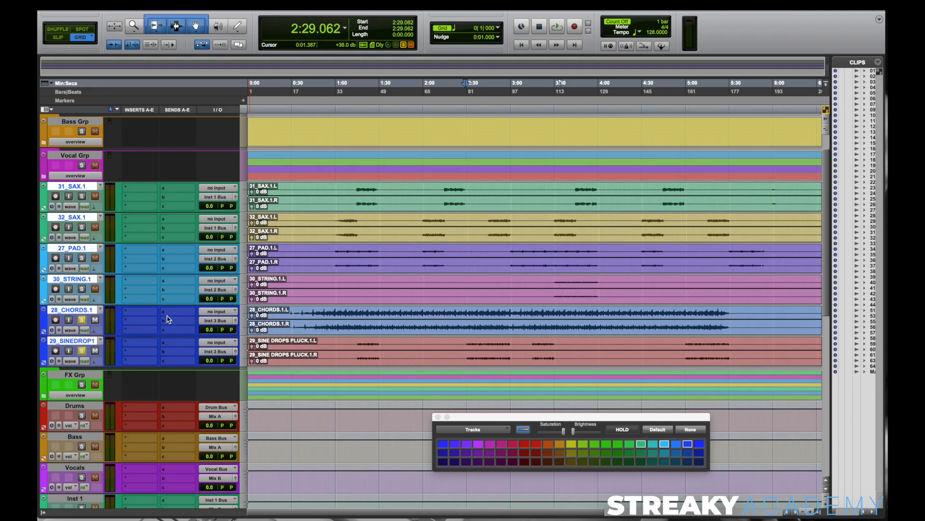
right_click(79, 186)
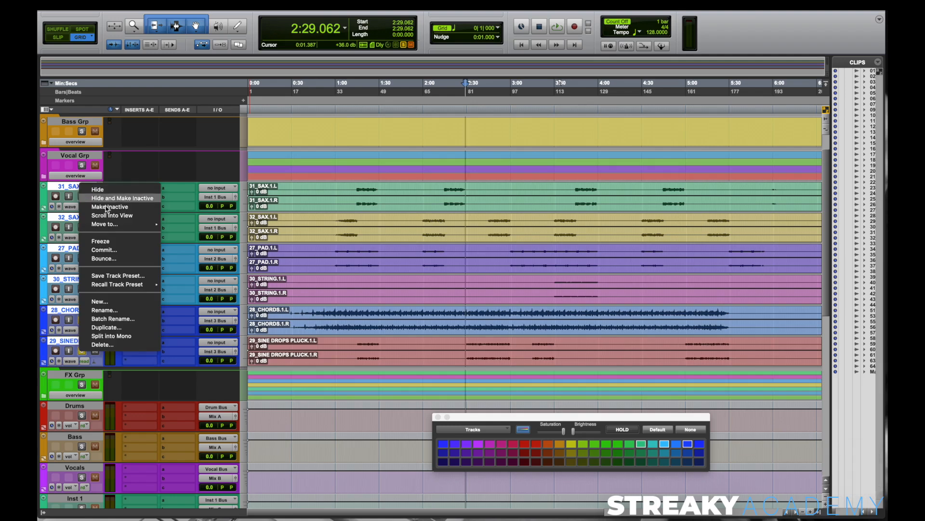
left_click(180, 225)
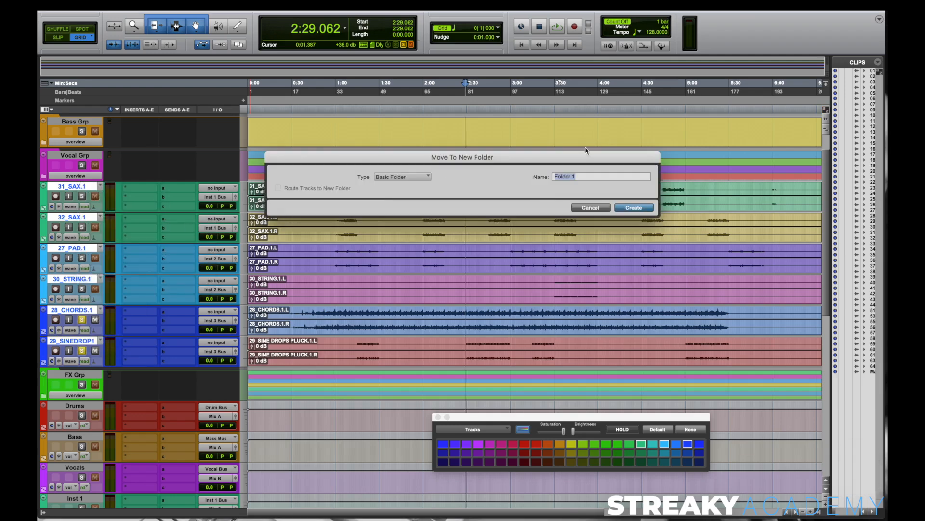
type("Inst Grp")
key("Return")
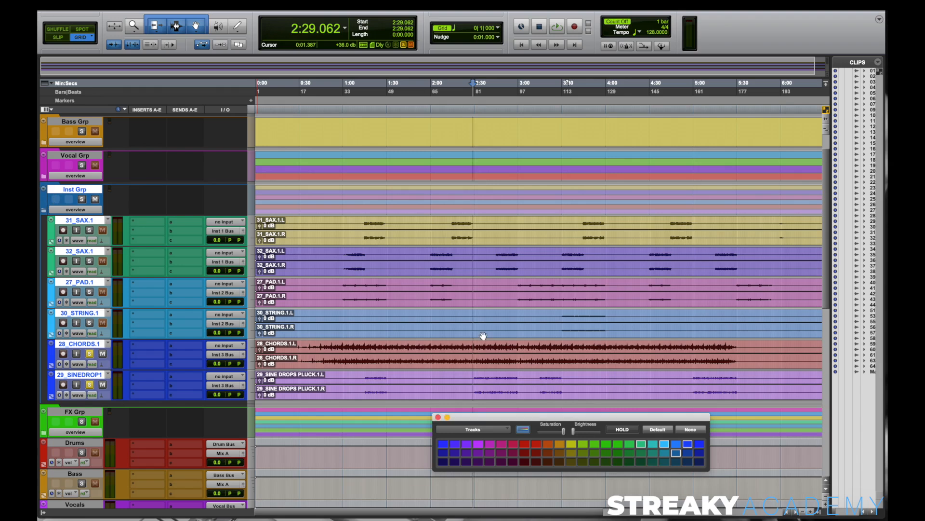
Step: Colour the Inst Grp folder and its tracks light blue, close the colour palette, and collapse the folder
left_click(665, 444)
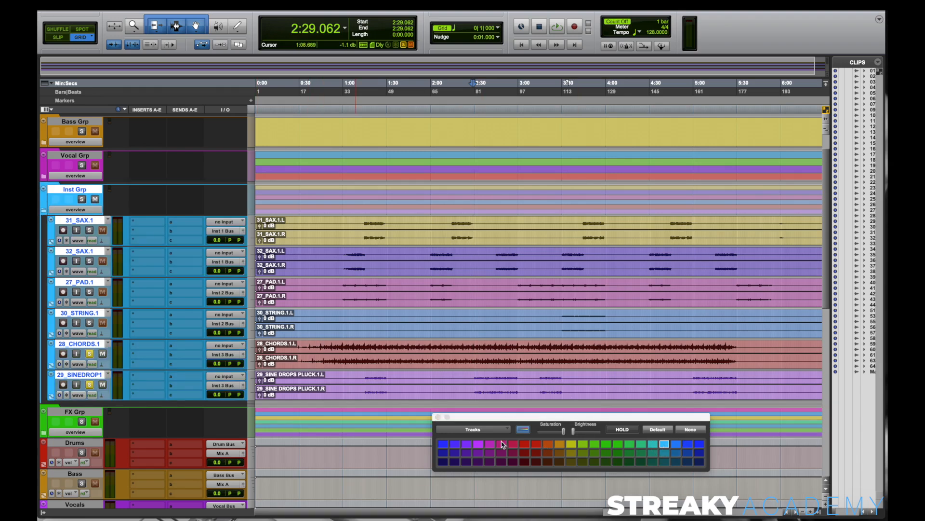
left_click(438, 417)
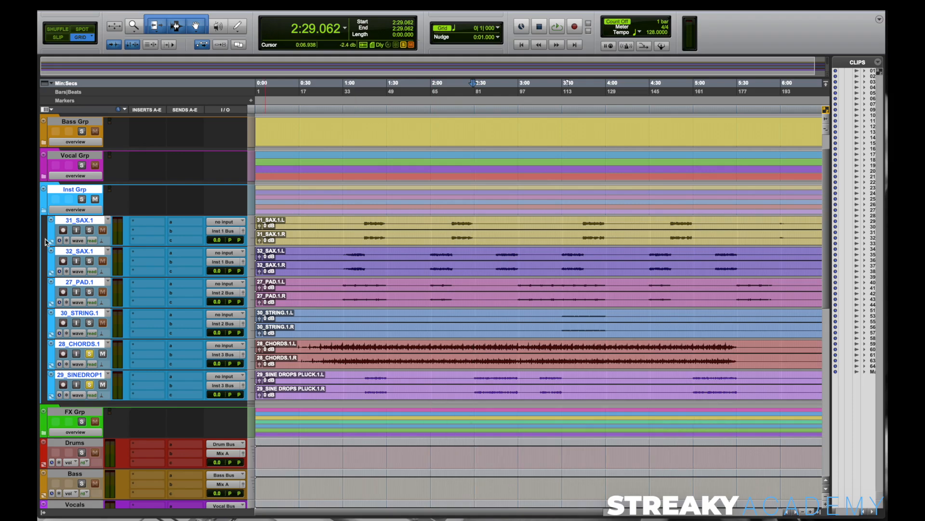
left_click(44, 210)
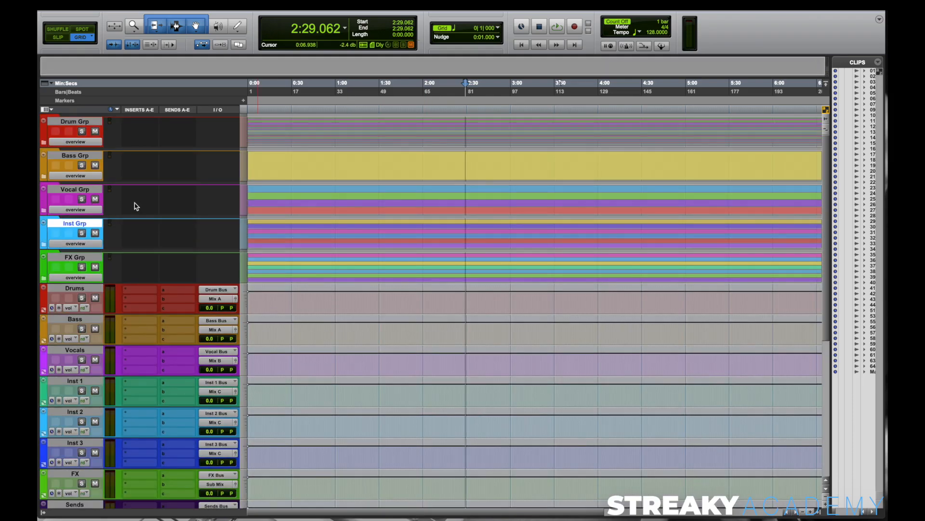
left_click(73, 121)
left_click(80, 156)
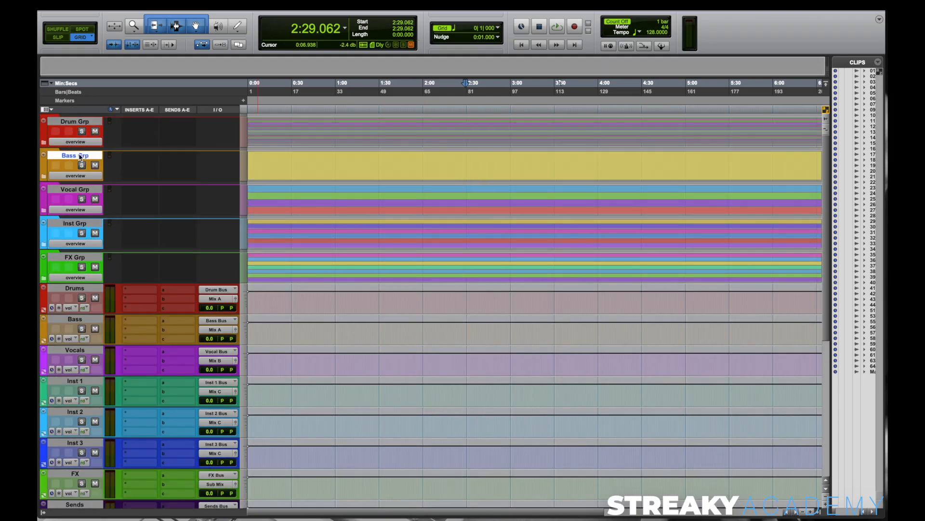
Step: Check the collapsed group folders by selecting Vocal Grp, Inst Grp and FX Grp one after another
left_click(80, 189)
left_click(80, 224)
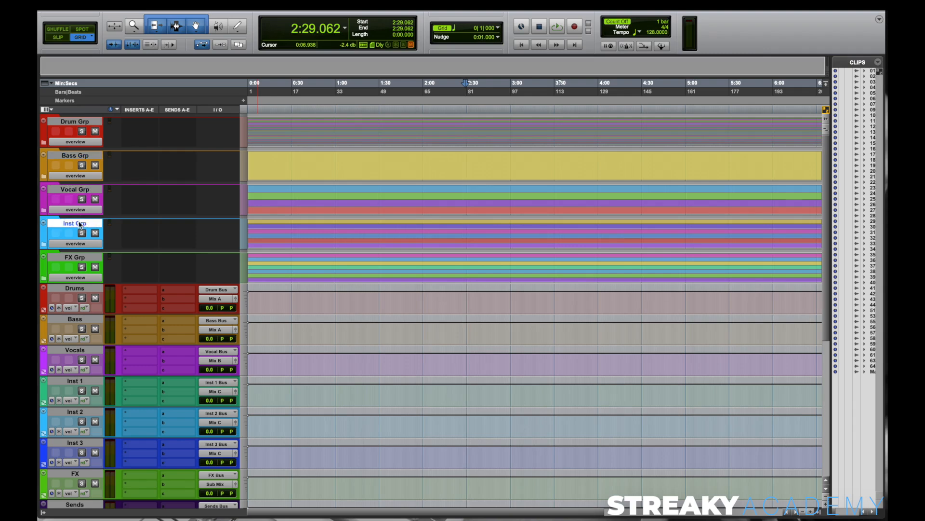
left_click(80, 258)
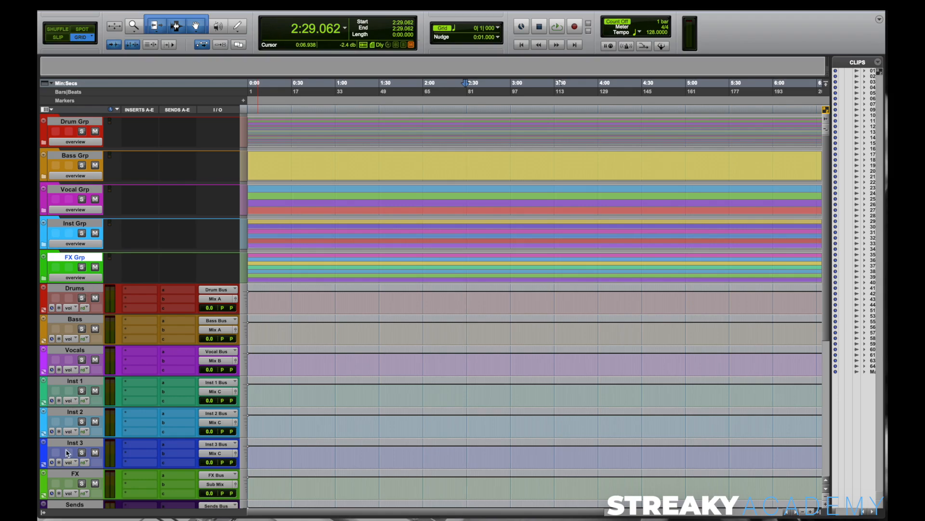
Step: Select the stereo demo reference track below MAIN OUT, colour it dark purple, and close the colour palette
scroll(67, 453, "down", 4)
scroll(67, 453, "down", 1)
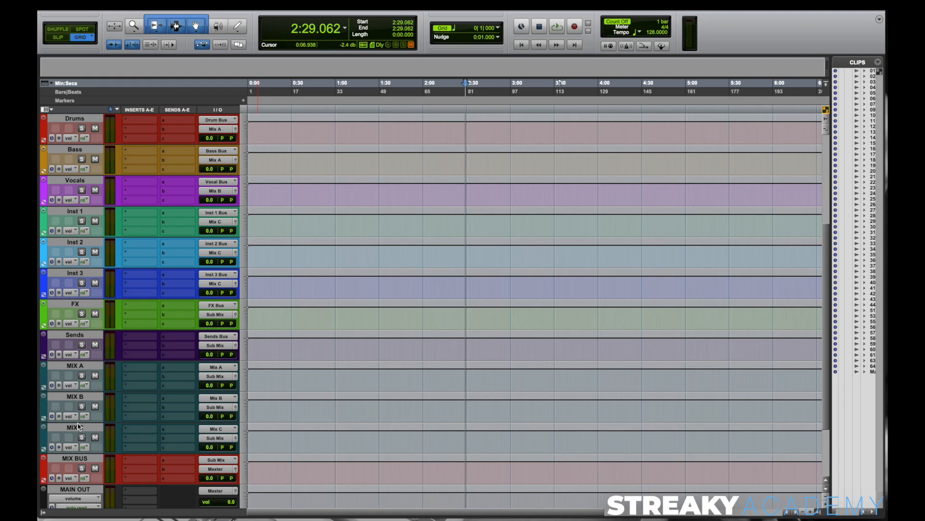
scroll(79, 450, "down", 3)
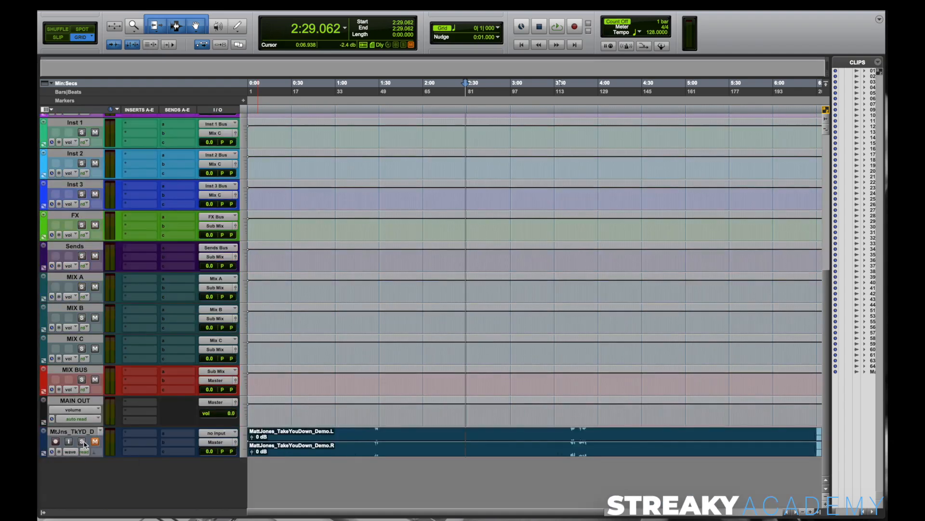
left_click(73, 431)
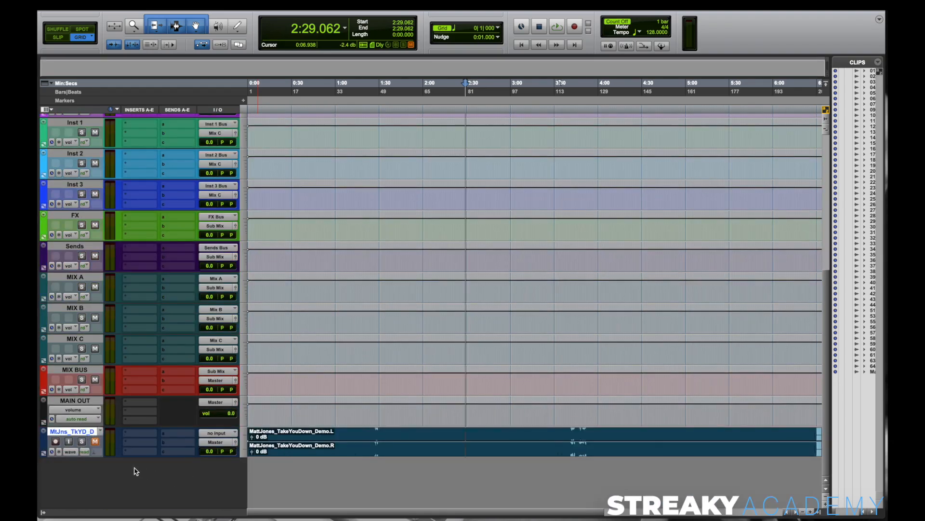
double_click(45, 445)
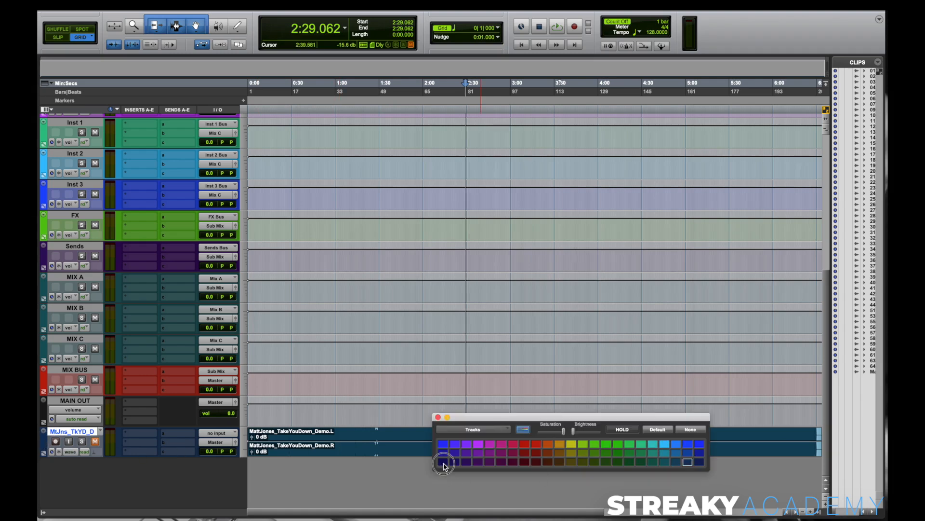
left_click(444, 463)
left_click(437, 416)
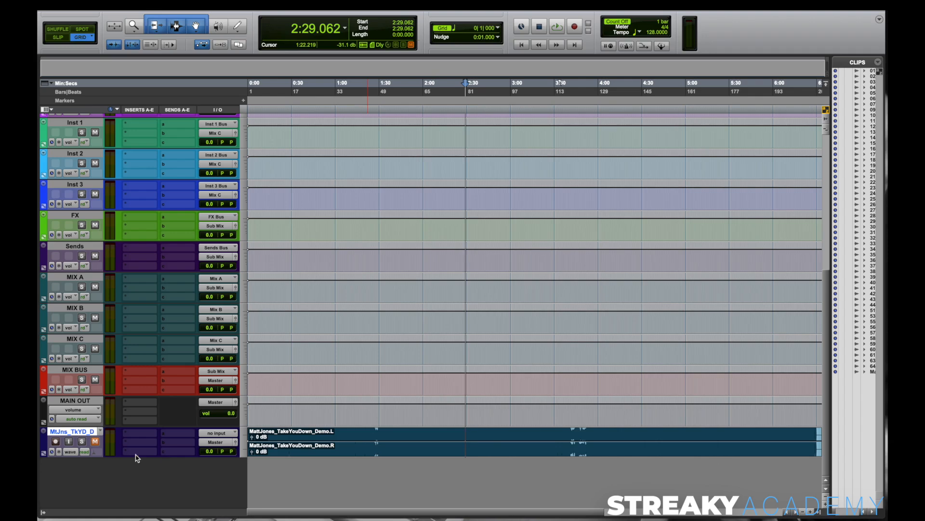
Step: Increase the height of the reference track below MAIN OUT and rename it DEMO
left_click_drag(123, 456, 124, 491)
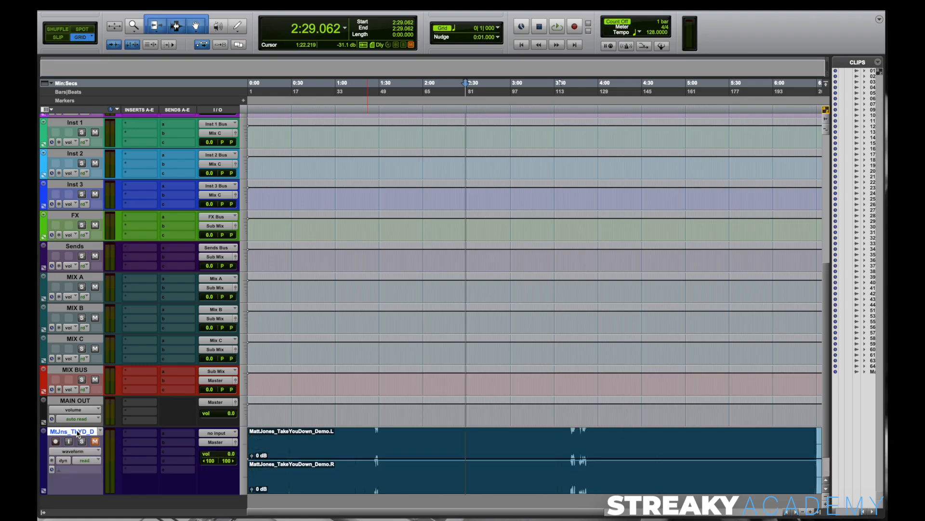
double_click(77, 431)
type("DEMO")
key("Return")
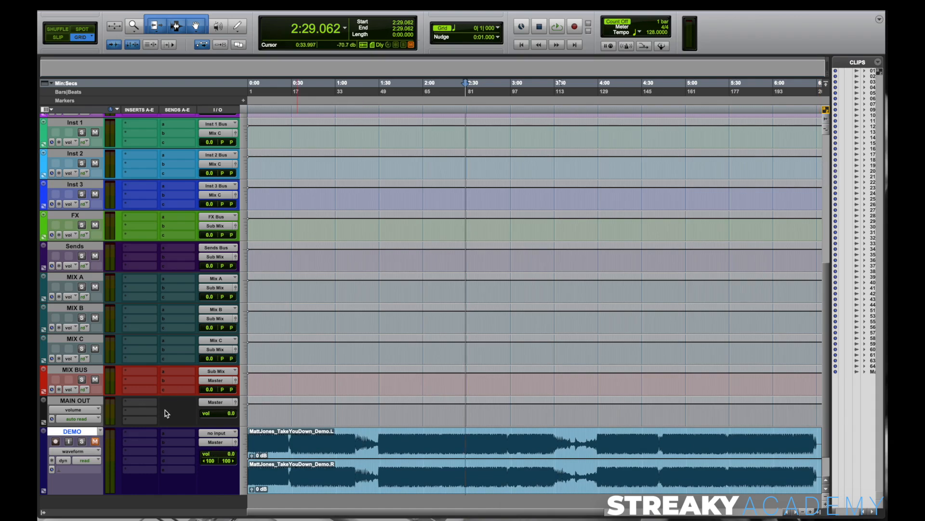
scroll(153, 266, "up", 10)
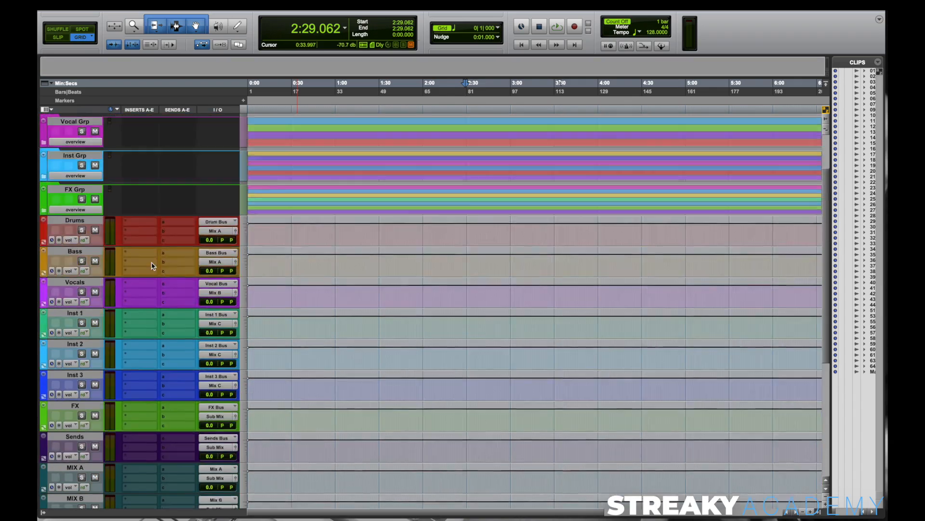